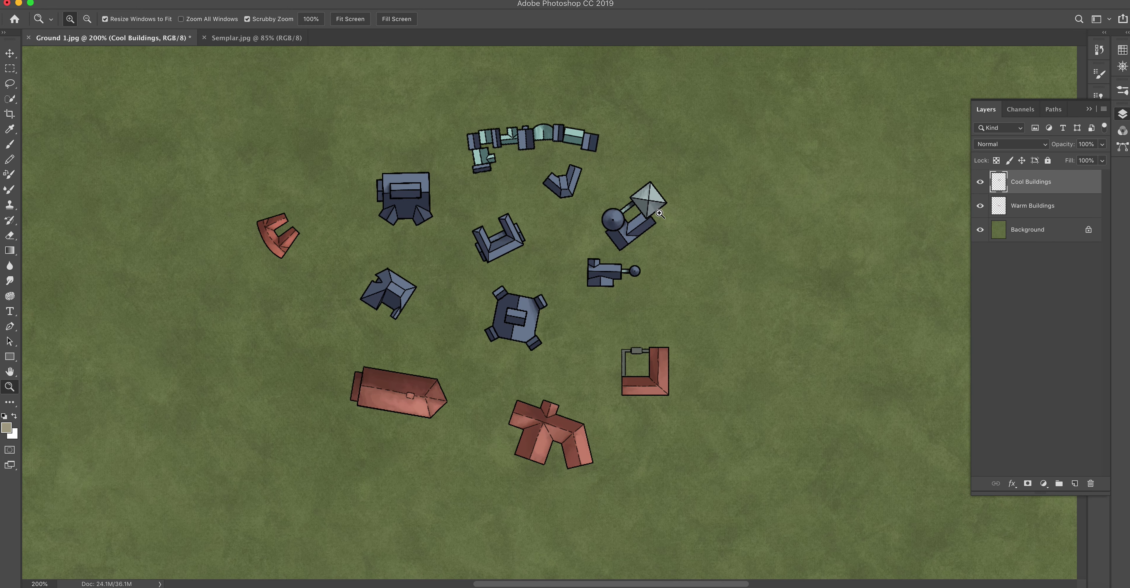
# - Toggle the Cool Buildings and Warm Buildings layers off and on to check which buildings each layer holds
pyautogui.moveTo(517, 213); pyautogui.dragTo(546, 218)
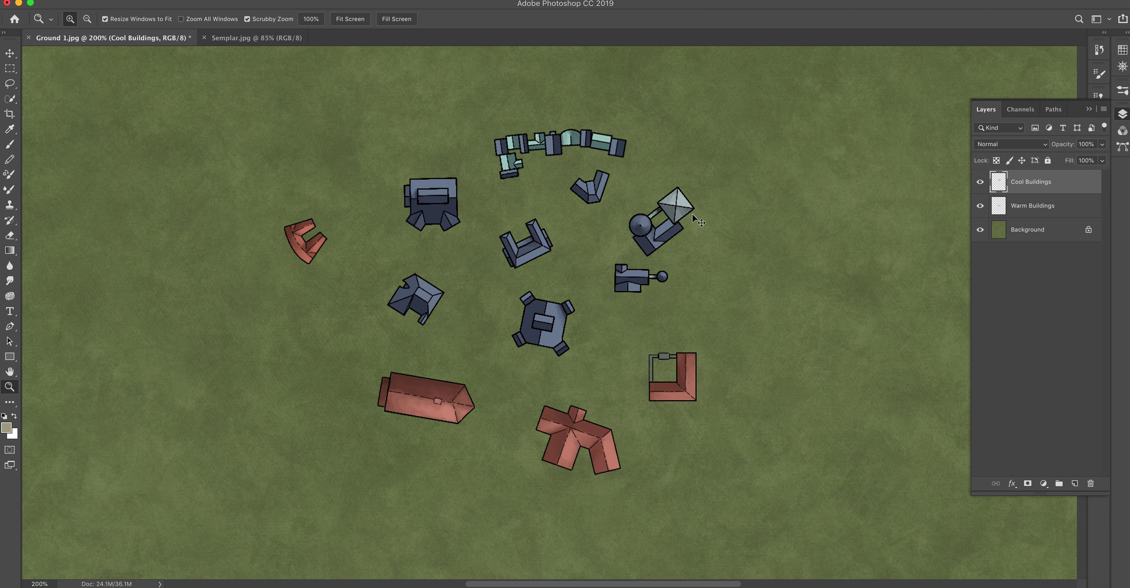
pyautogui.press('v')
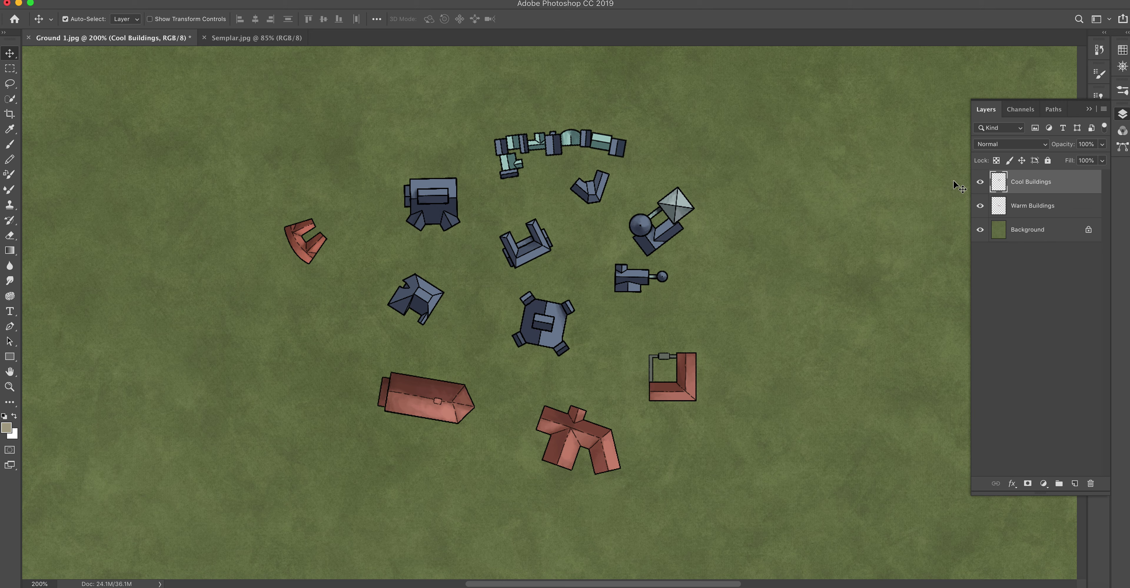
pyautogui.click(980, 183)
pyautogui.click(979, 183)
pyautogui.click(981, 207)
pyautogui.click(981, 207)
pyautogui.click(980, 207)
pyautogui.click(980, 207)
pyautogui.click(979, 190)
pyautogui.click(979, 191)
pyautogui.click(978, 209)
pyautogui.click(978, 209)
# - Add a Color Overlay effect with the Overlay blend mode to the Cool Buildings layer
pyautogui.doubleClick(1067, 181)
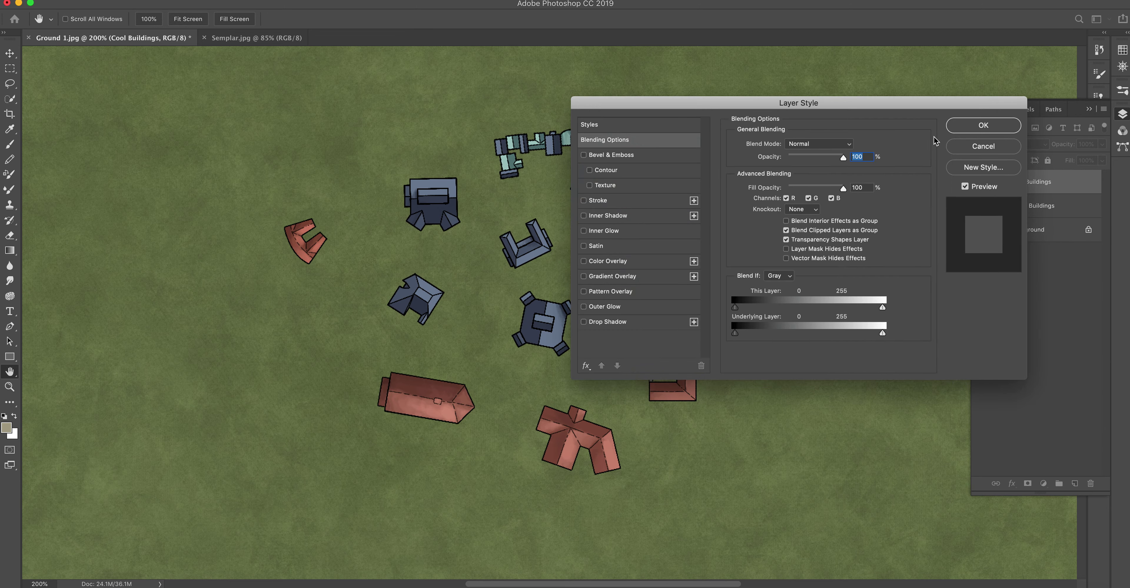
pyautogui.moveTo(833, 104); pyautogui.dragTo(977, 73)
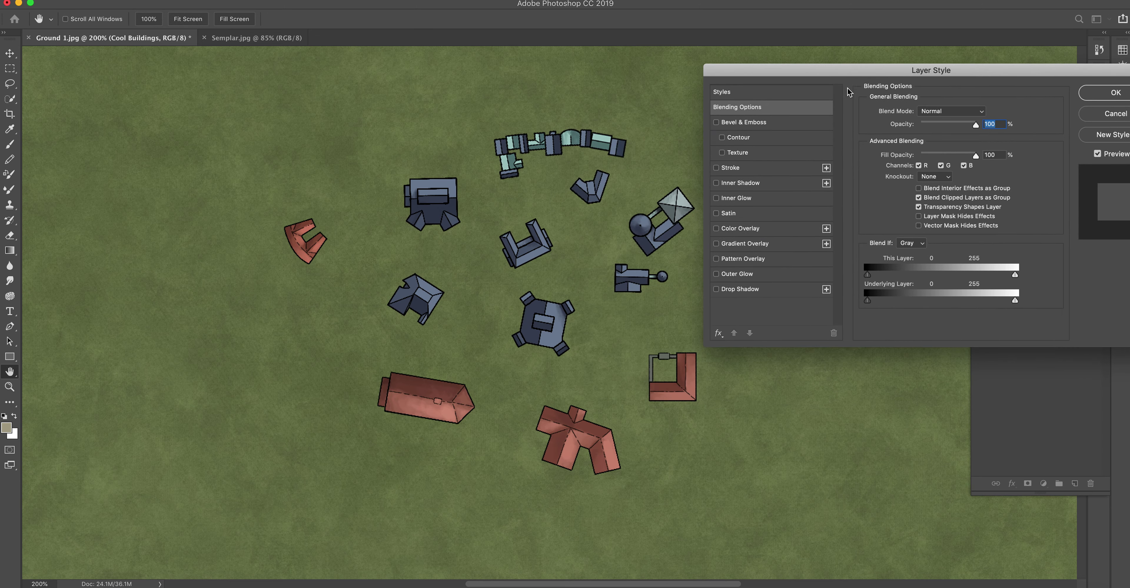
pyautogui.moveTo(846, 73)
pyautogui.mouseDown()
pyautogui.moveTo(286, 186)
pyautogui.moveTo(685, 128)
pyautogui.moveTo(775, 87)
pyautogui.moveTo(825, 94)
pyautogui.moveTo(858, 64)
pyautogui.mouseUp()
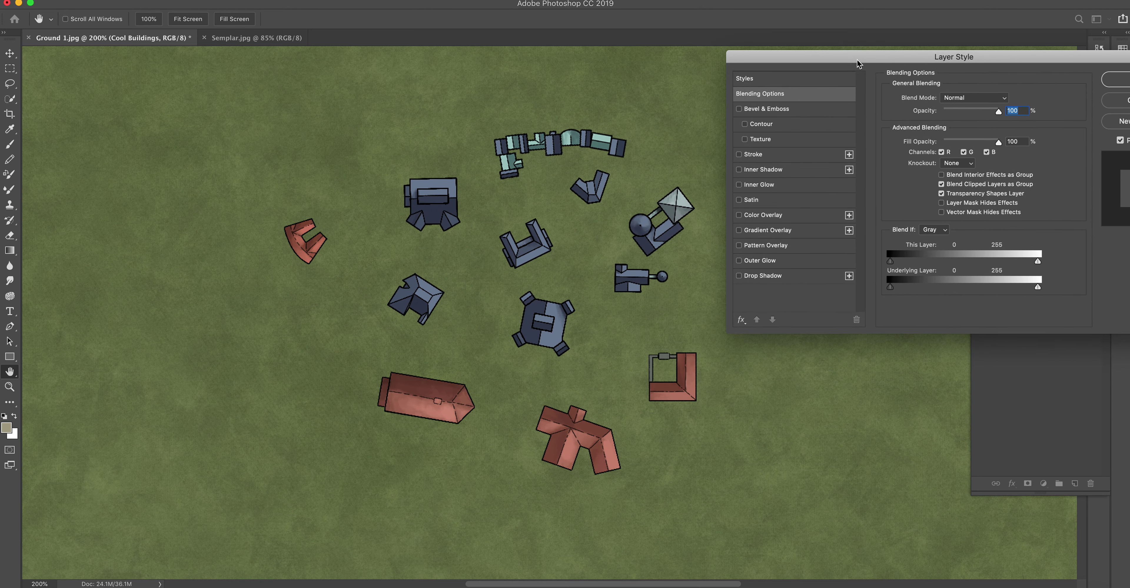
pyautogui.click(759, 218)
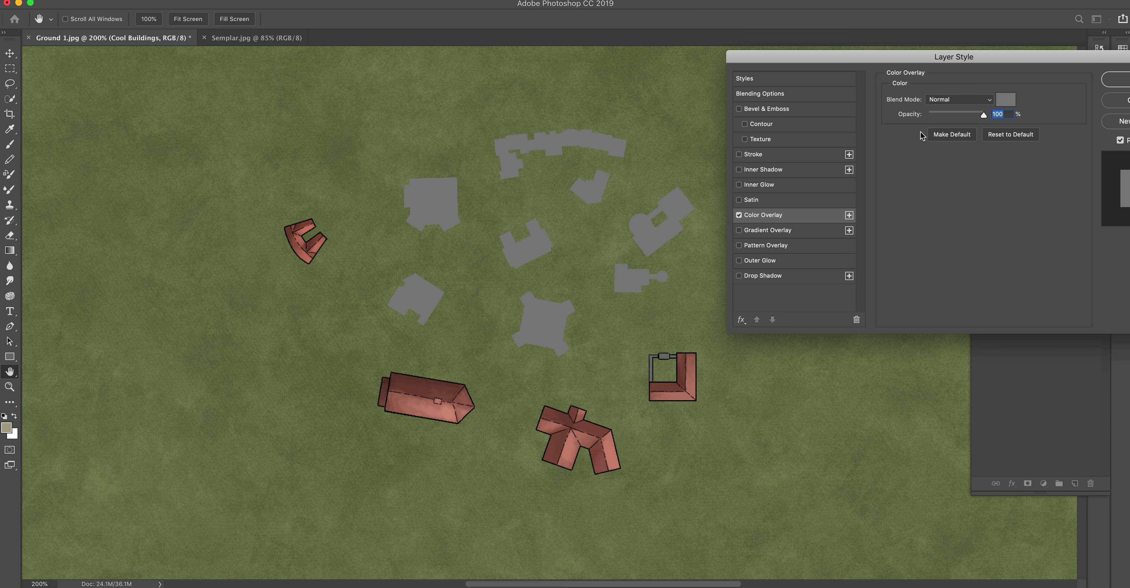
pyautogui.moveTo(946, 59); pyautogui.dragTo(903, 59)
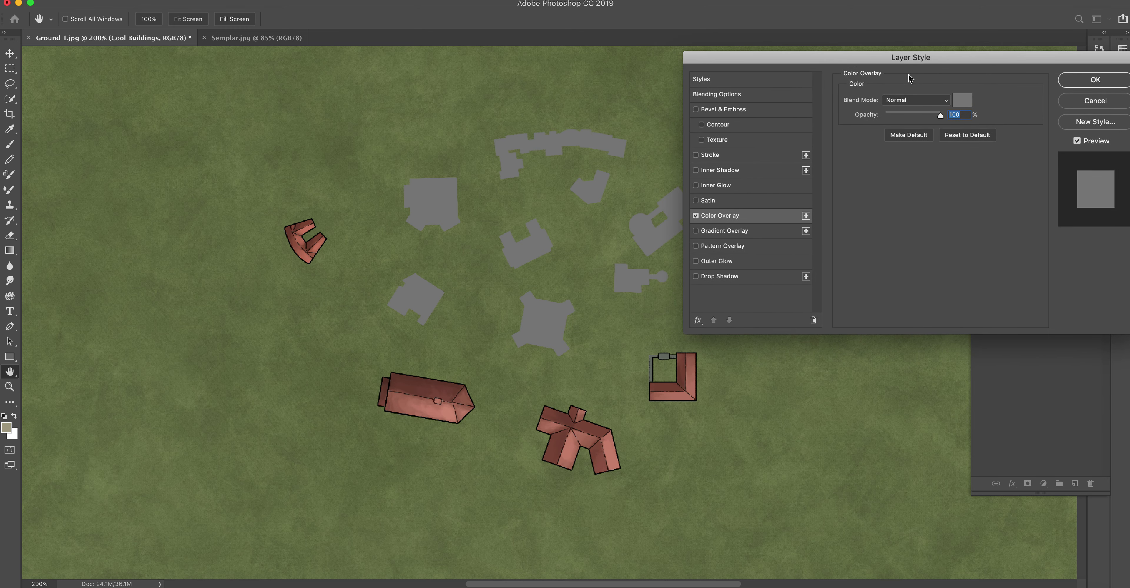
pyautogui.click(918, 100)
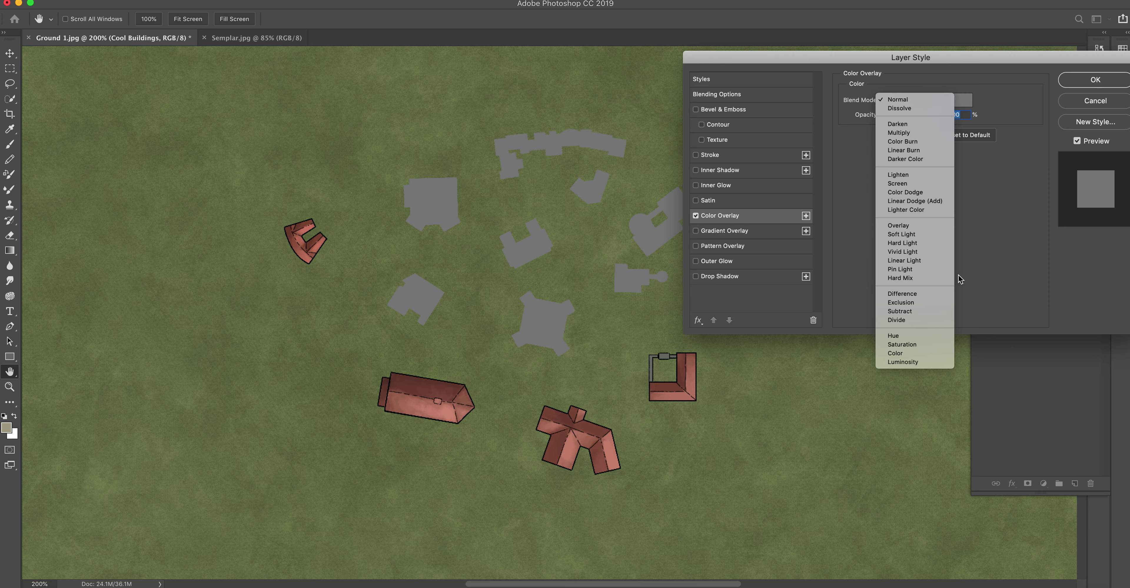
pyautogui.click(937, 232)
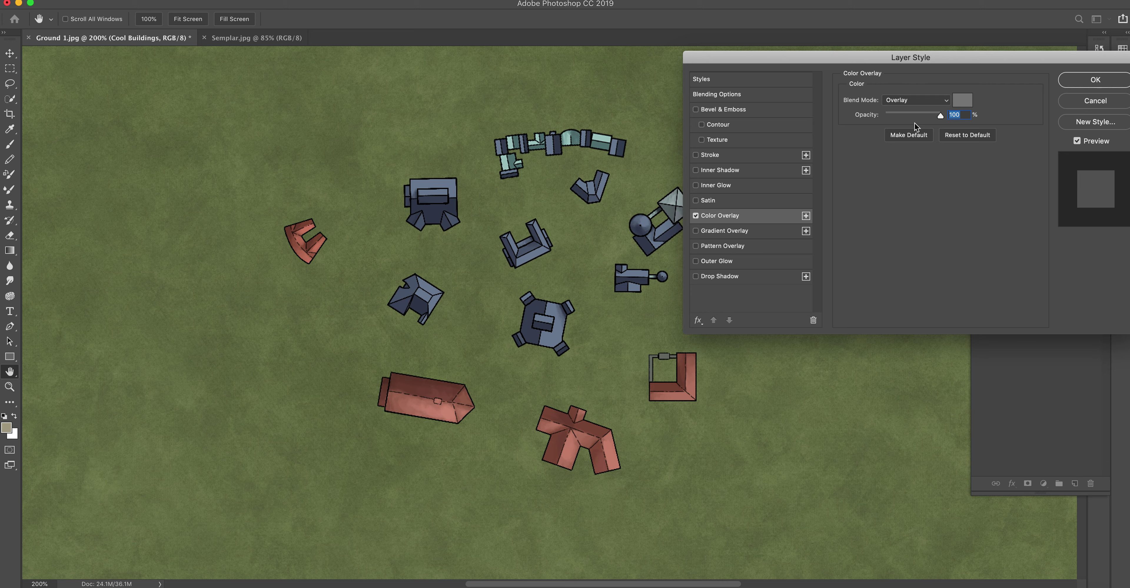
# - Try a pinkish-red overlay colour on the cool buildings, first at 54% opacity and finally at 100%
pyautogui.moveTo(905, 115); pyautogui.dragTo(859, 123)
pyautogui.click(939, 118)
pyautogui.click(917, 100)
pyautogui.click(836, 212)
pyautogui.click(962, 100)
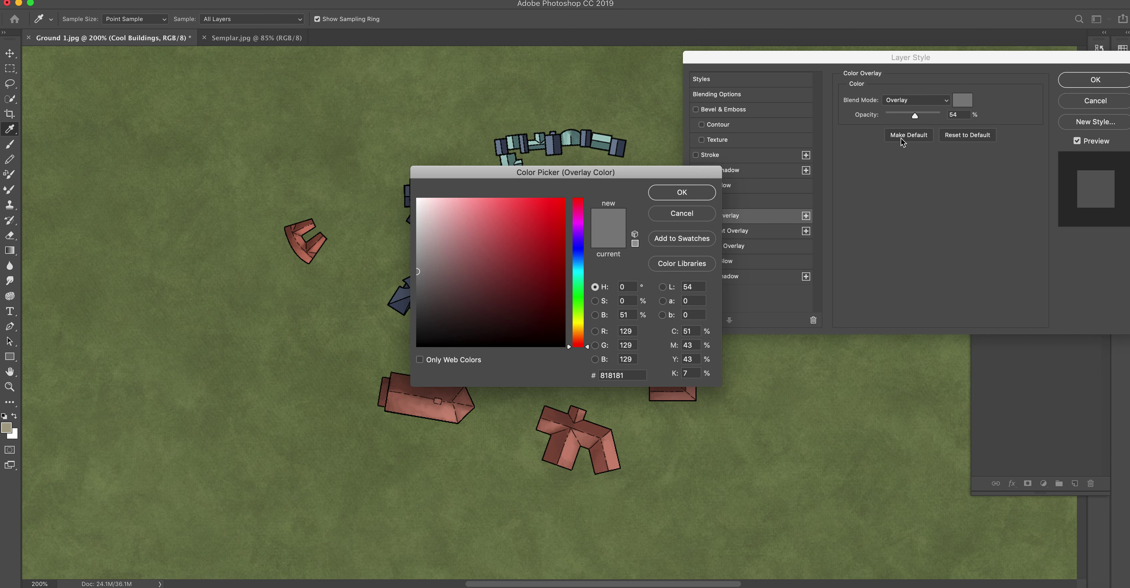
pyautogui.click(487, 217)
pyautogui.click(696, 197)
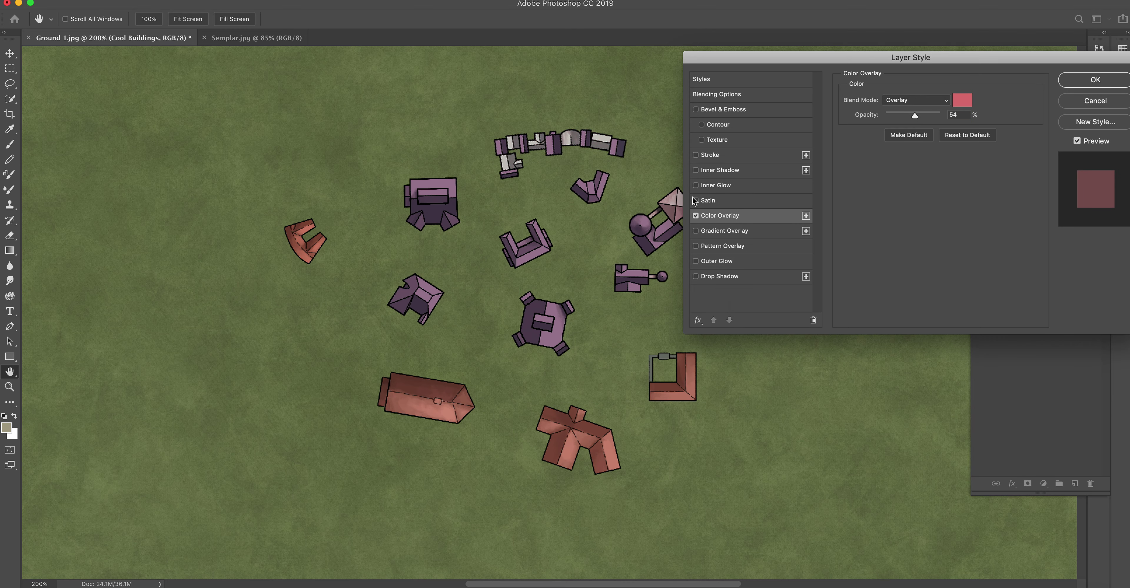
pyautogui.moveTo(826, 57); pyautogui.dragTo(844, 52)
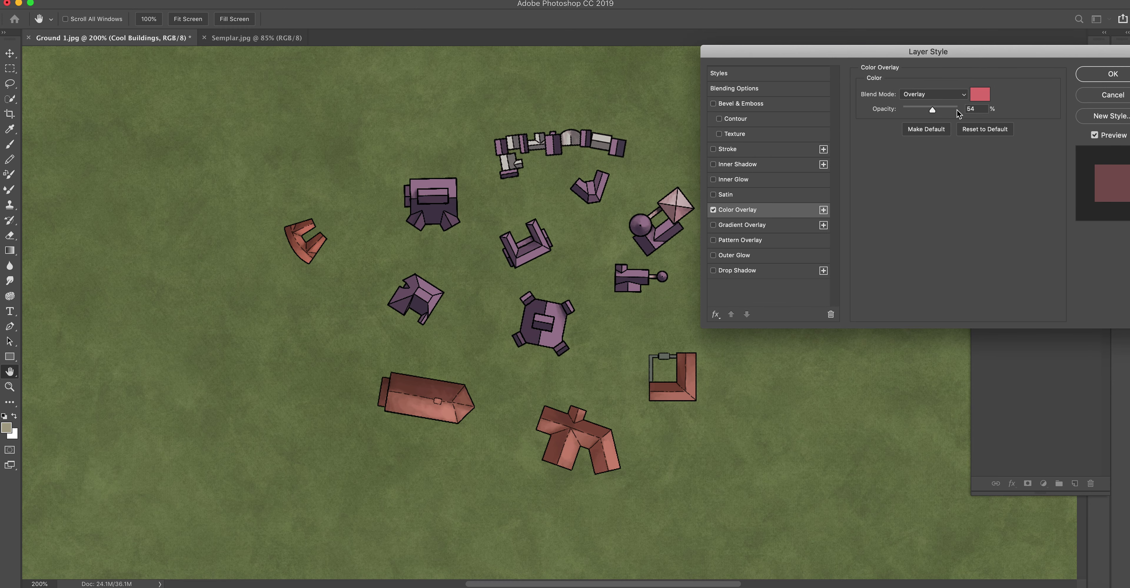
pyautogui.moveTo(930, 108); pyautogui.dragTo(965, 114)
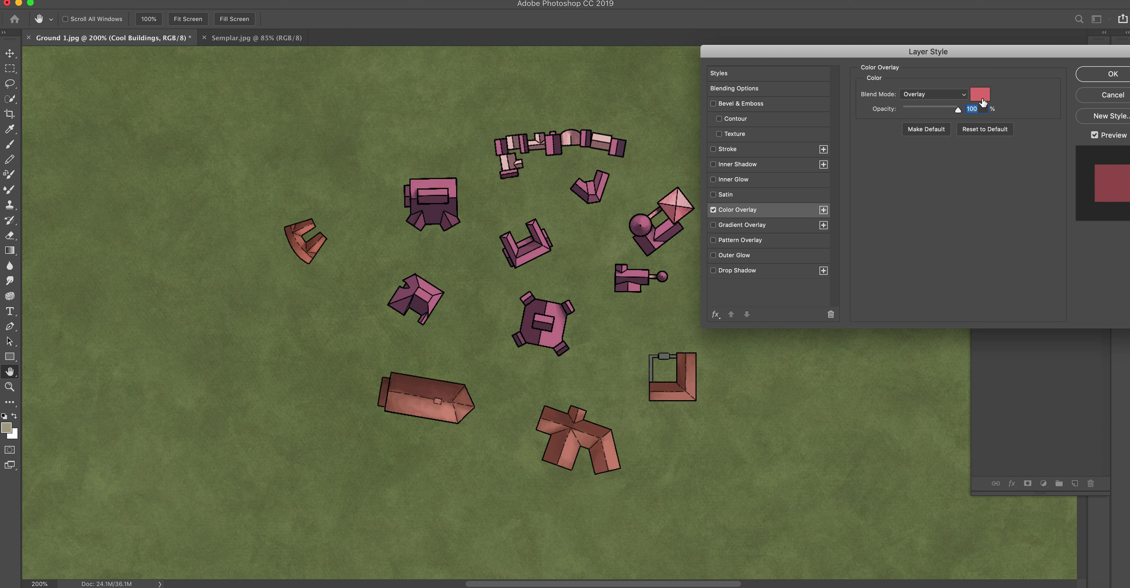
# - Change the Cool Buildings overlay colour to green 39972f
pyautogui.click(962, 96)
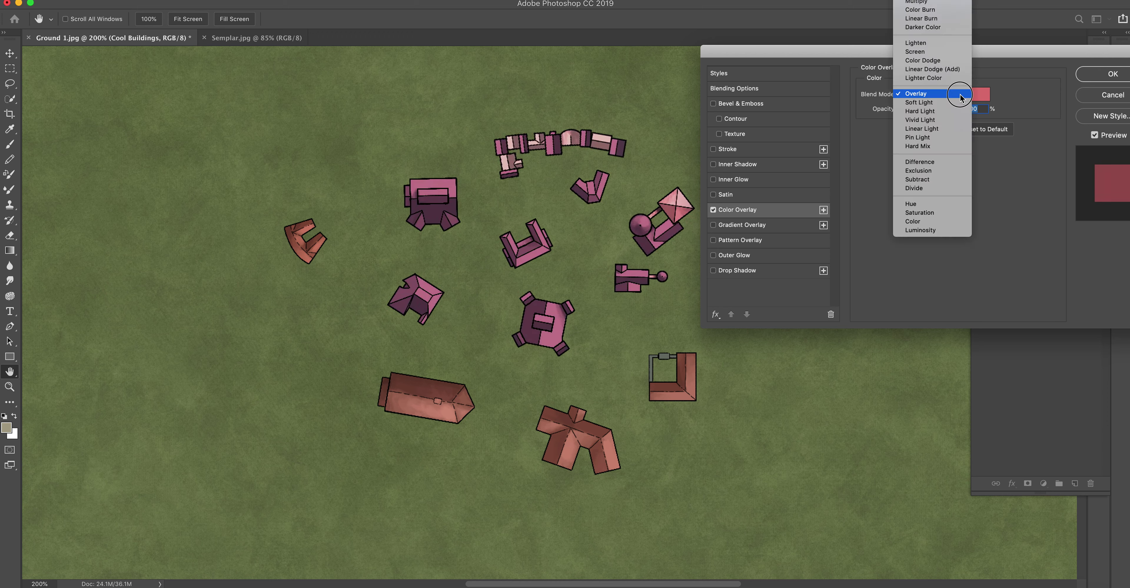
pyautogui.click(981, 97)
pyautogui.click(980, 96)
pyautogui.moveTo(571, 337); pyautogui.dragTo(578, 299)
pyautogui.moveTo(521, 271); pyautogui.dragTo(519, 258)
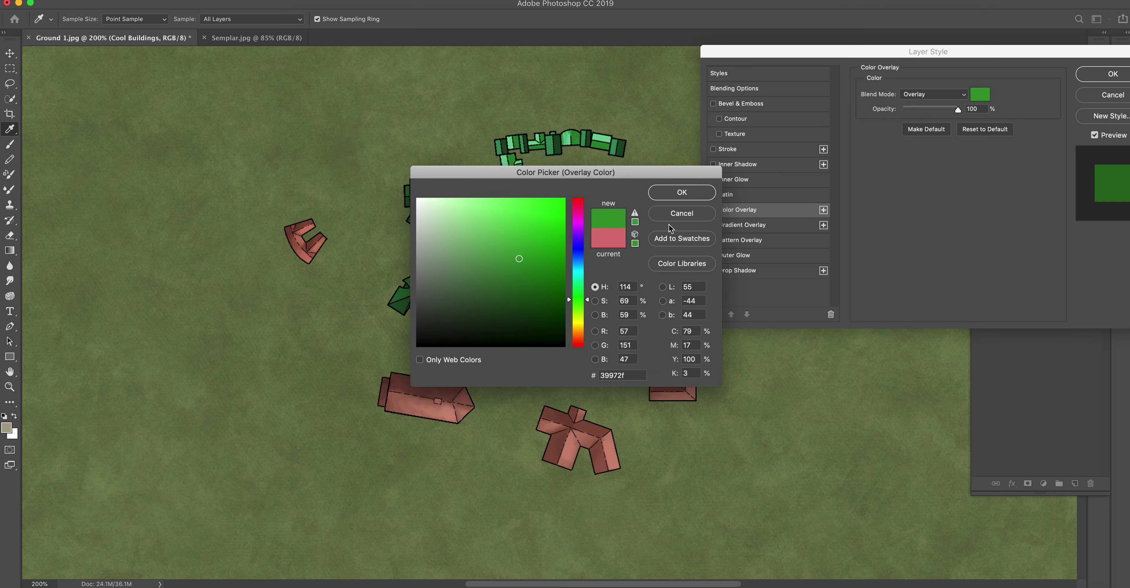
pyautogui.click(681, 194)
# - Set the green overlay's blend mode to Hue and its opacity to 33%, and apply the layer style
pyautogui.click(951, 96)
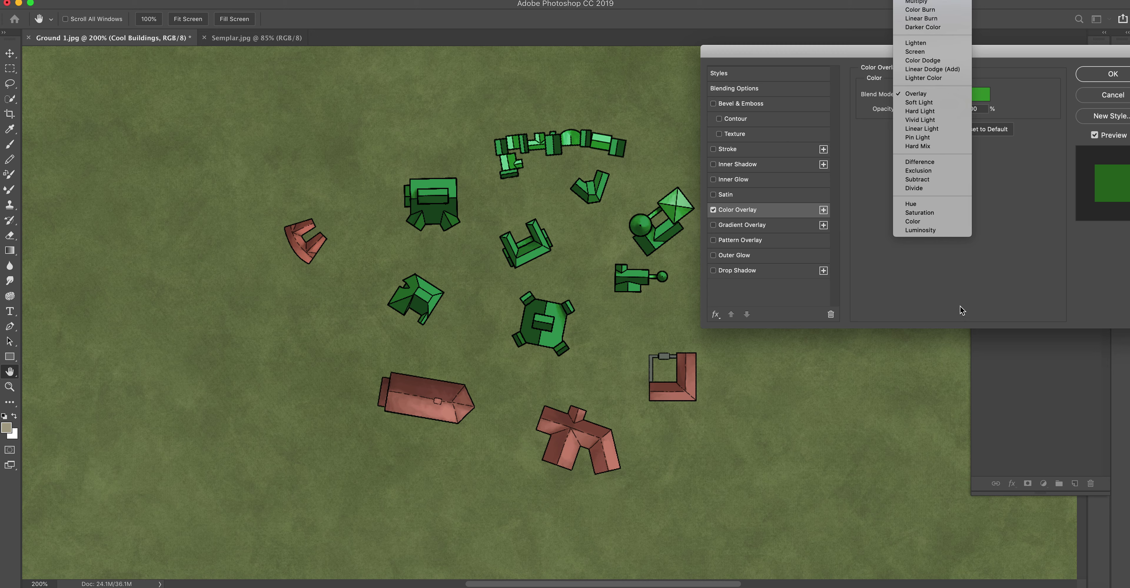
pyautogui.click(940, 206)
pyautogui.scroll(-2, 933, 214)
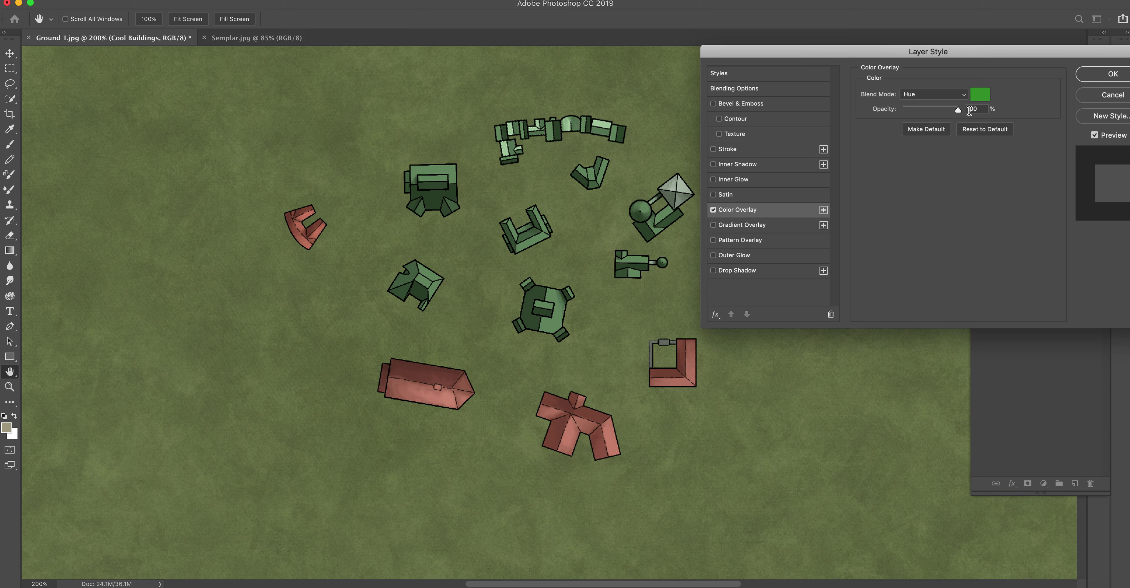
pyautogui.moveTo(956, 113); pyautogui.dragTo(927, 113)
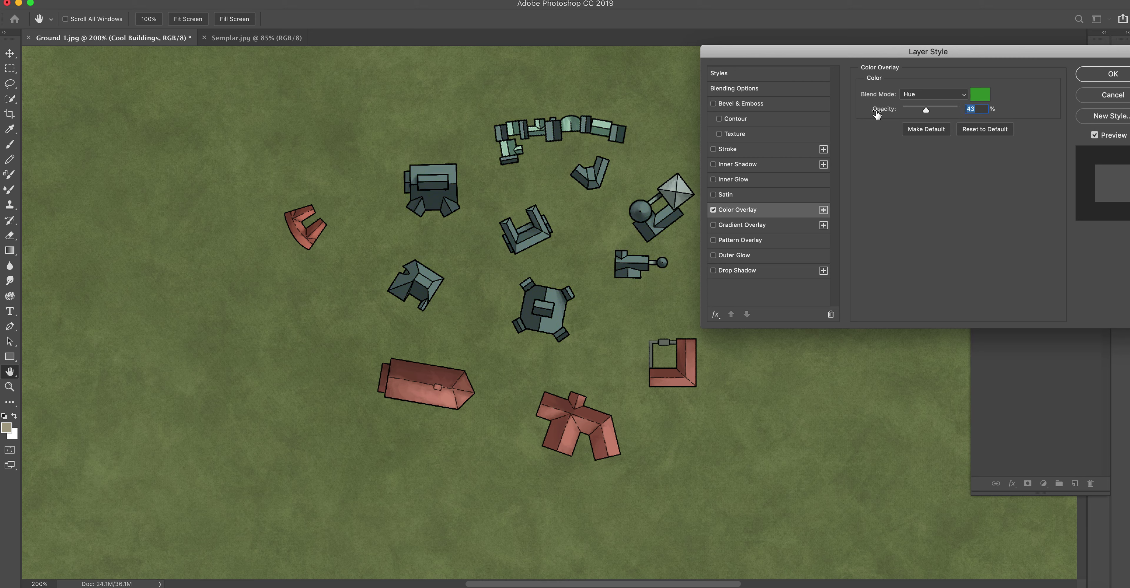
pyautogui.moveTo(921, 115)
pyautogui.mouseDown()
pyautogui.moveTo(902, 113)
pyautogui.moveTo(917, 111)
pyautogui.mouseUp()
pyautogui.moveTo(918, 110); pyautogui.dragTo(1063, 122)
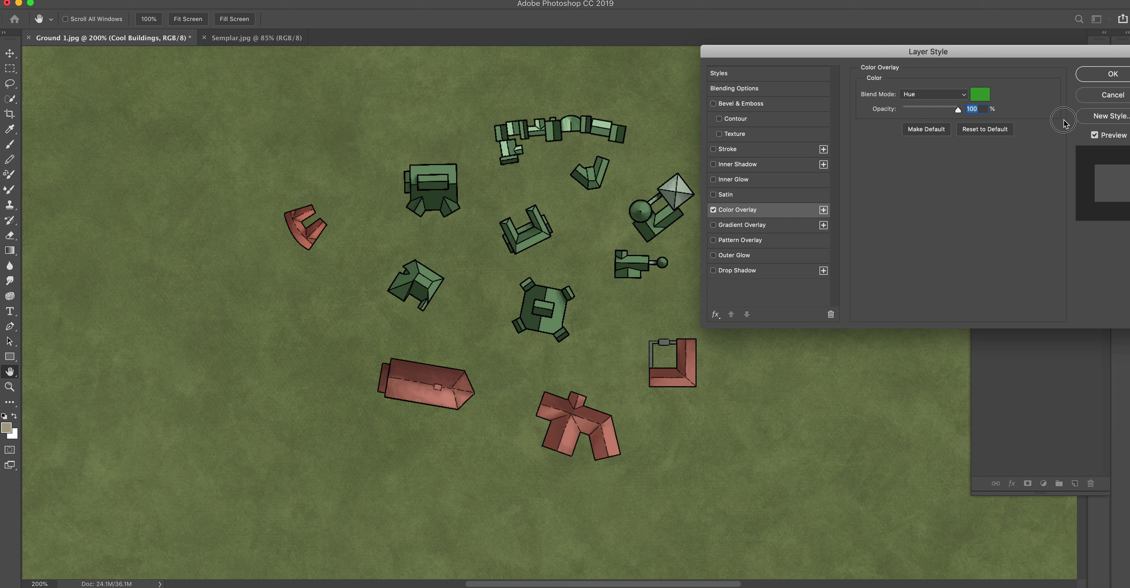
pyautogui.moveTo(940, 112); pyautogui.dragTo(933, 110)
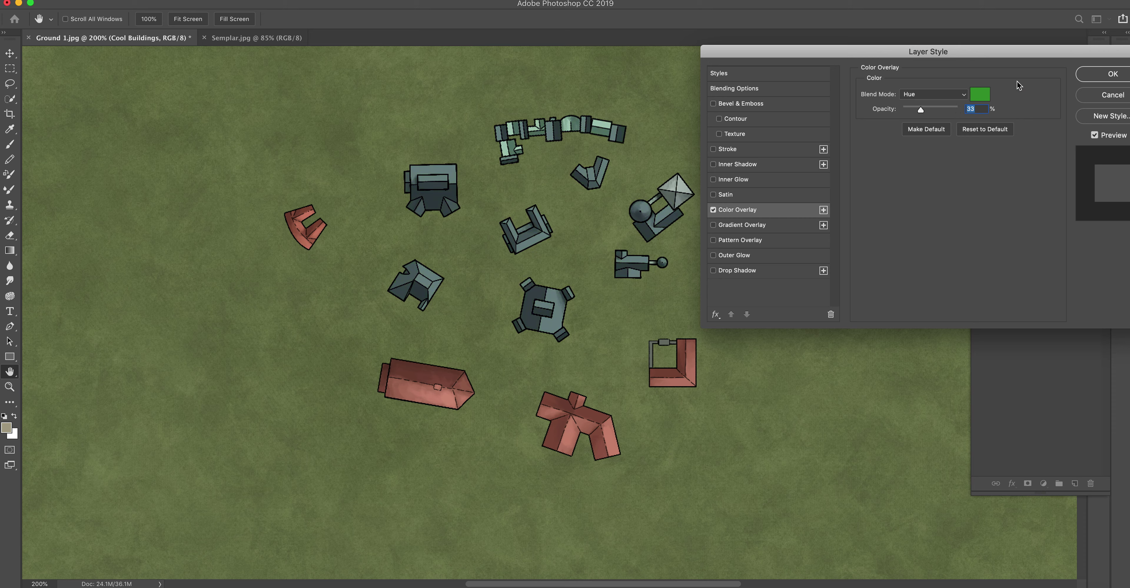
pyautogui.click(1108, 75)
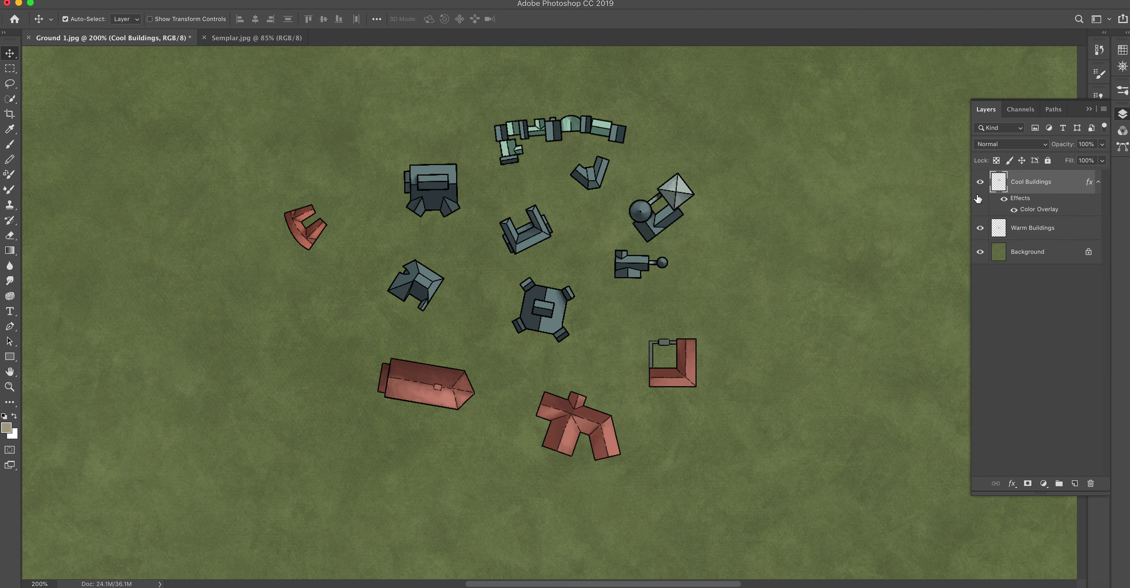
# - Give the Warm Buildings layer a green Hue Color Overlay, strong enough to turn the red roofs green
pyautogui.doubleClick(1081, 229)
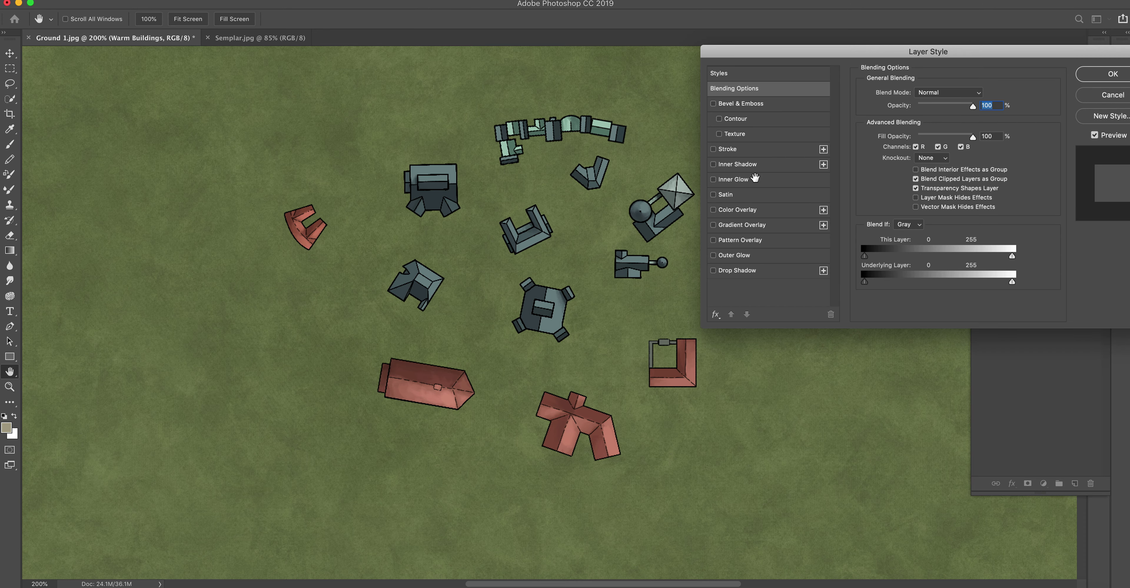
pyautogui.click(733, 210)
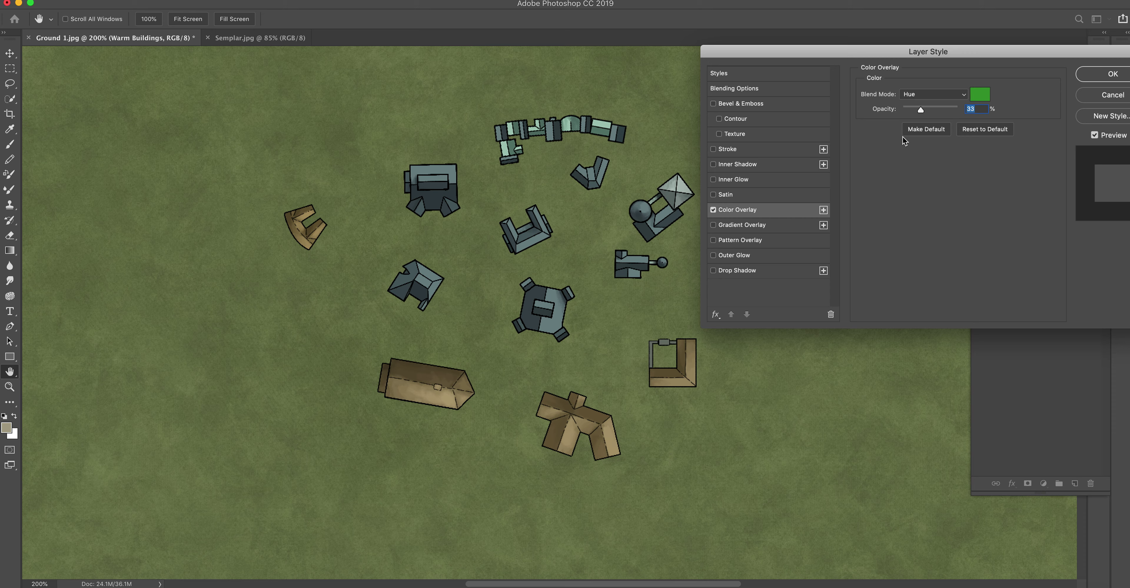
pyautogui.moveTo(921, 106); pyautogui.dragTo(925, 108)
pyautogui.click(1117, 75)
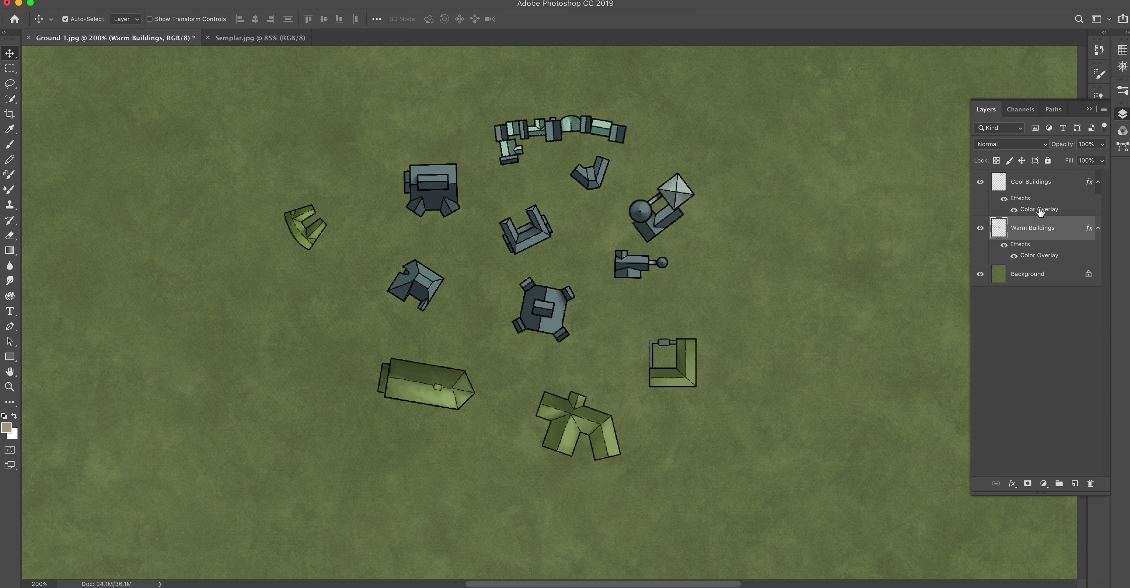
# - Switch the effects of both building layers off and back on to compare original and recoloured roofs
pyautogui.click(1004, 199)
pyautogui.click(1004, 245)
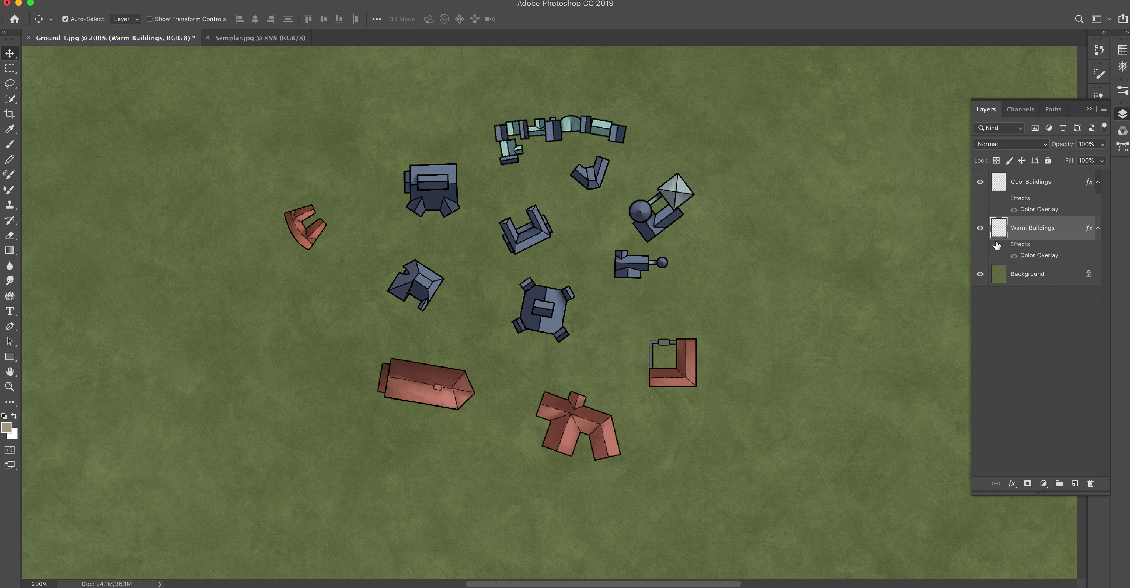
pyautogui.click(1004, 245)
pyautogui.click(1004, 198)
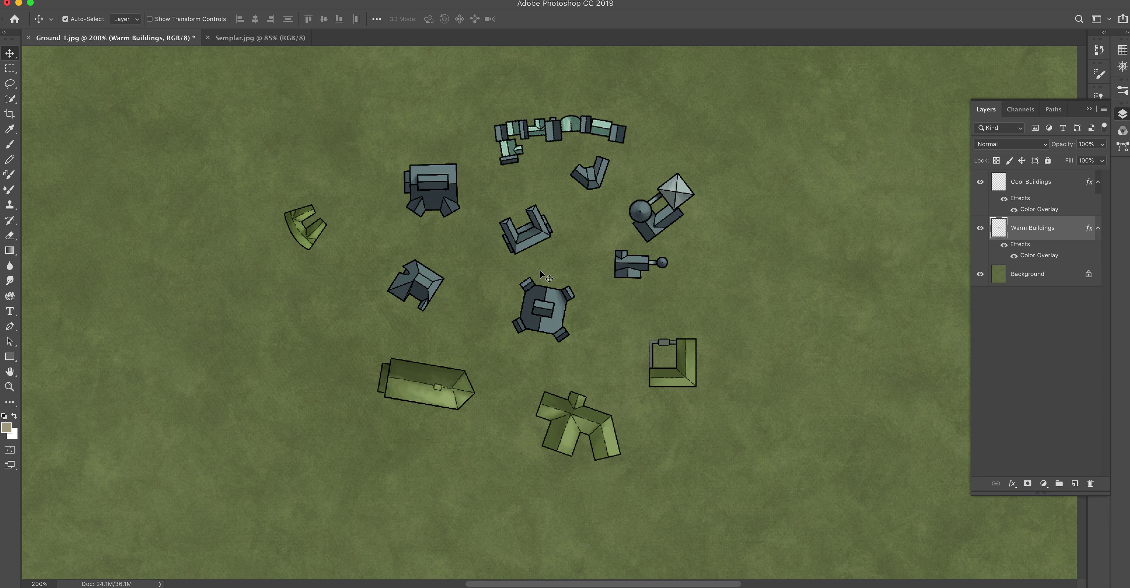
# - Duplicate the Cool Buildings layer and hide the original
pyautogui.moveTo(458, 255); pyautogui.dragTo(516, 268)
pyautogui.press('z')
pyautogui.moveTo(637, 238); pyautogui.dragTo(639, 238)
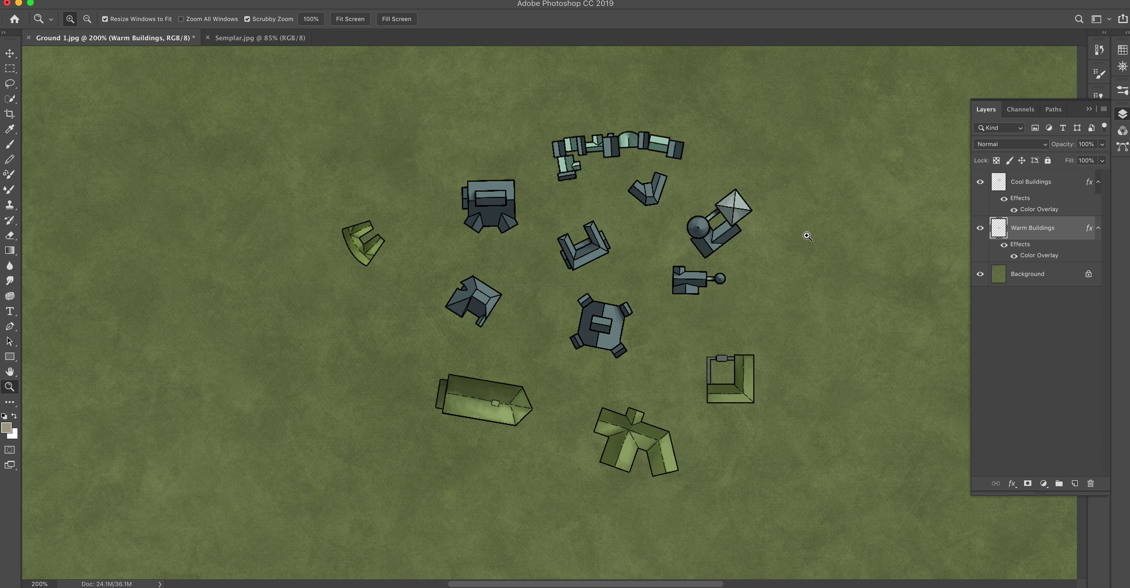
pyautogui.moveTo(1014, 193); pyautogui.dragTo(1074, 483)
pyautogui.click(979, 229)
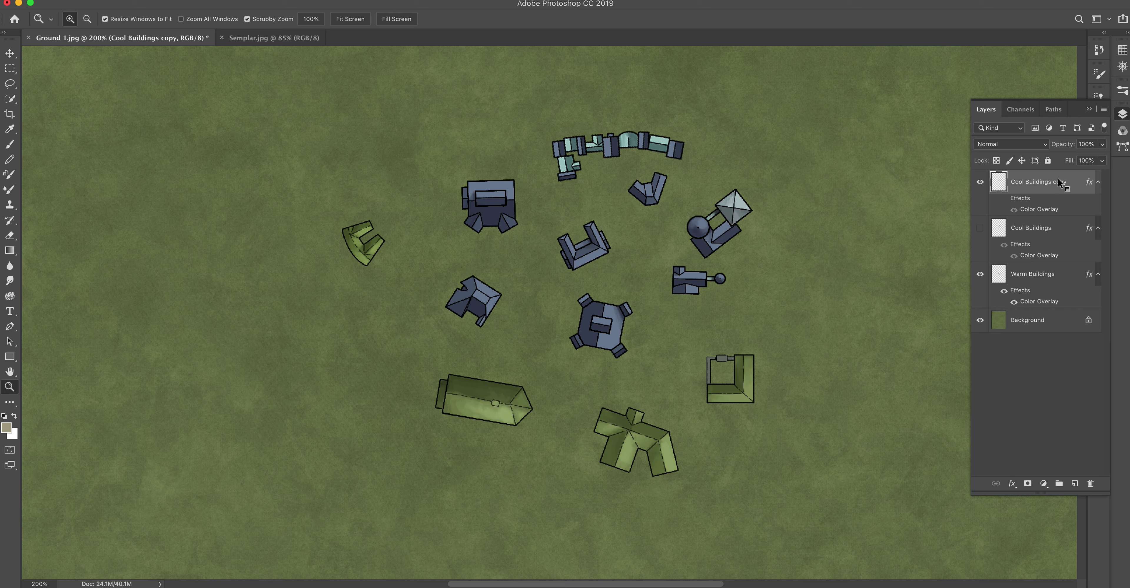
# - Clear the layer style of the Cool Buildings copy and move its buildings up and right on the map, away from the green ones
pyautogui.keyDown('ctrl'); pyautogui.click(1045, 176); pyautogui.keyUp('ctrl')
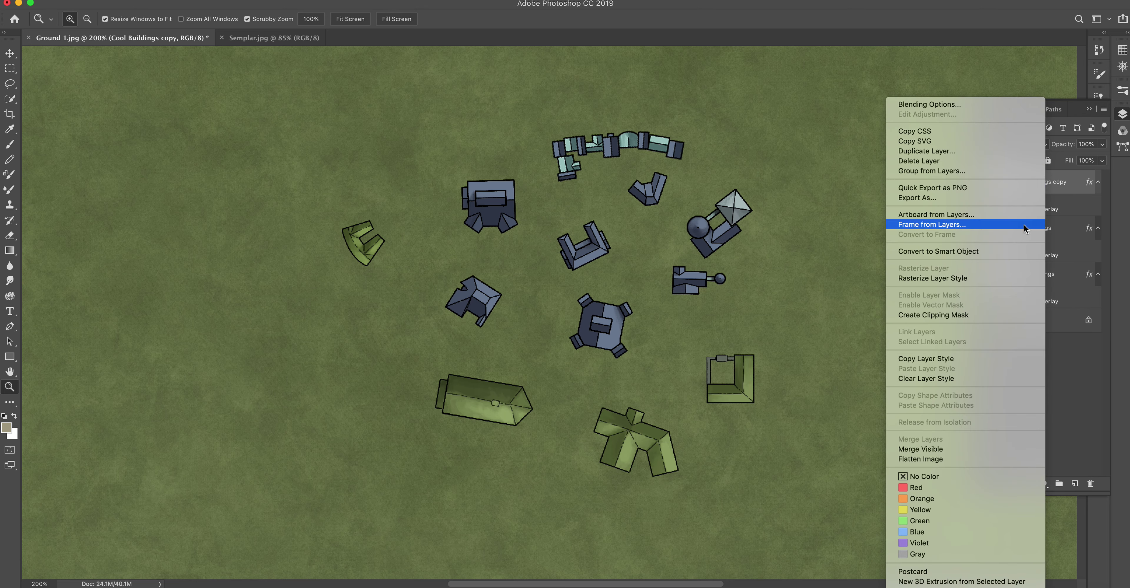
pyautogui.click(943, 378)
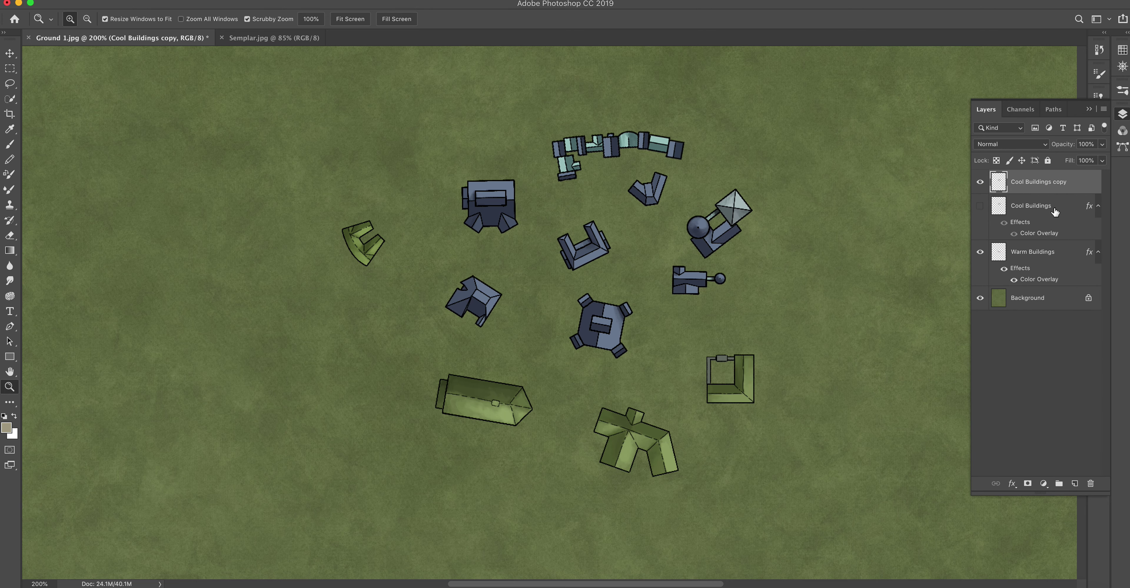
pyautogui.scroll(2, 609, 238)
pyautogui.press('v')
pyautogui.moveTo(575, 283); pyautogui.dragTo(674, 203)
pyautogui.hscroll(3, 674, 204)
pyautogui.scroll(2, 674, 204)
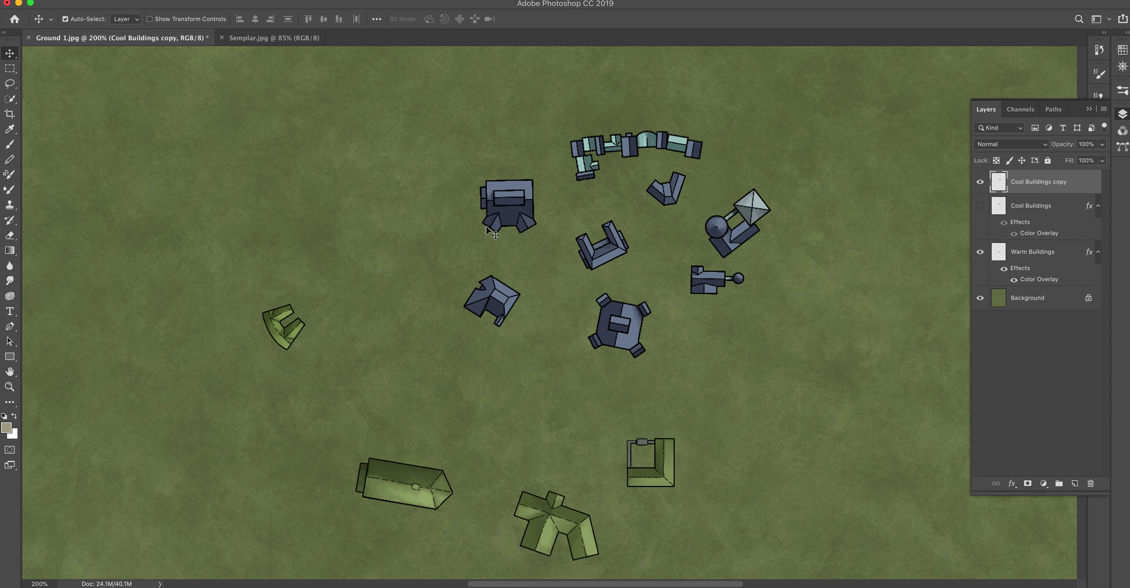
# - Lock the transparent pixels of the Cool Buildings copy layer and activate the Brush tool
pyautogui.click(996, 162)
pyautogui.click(10, 144)
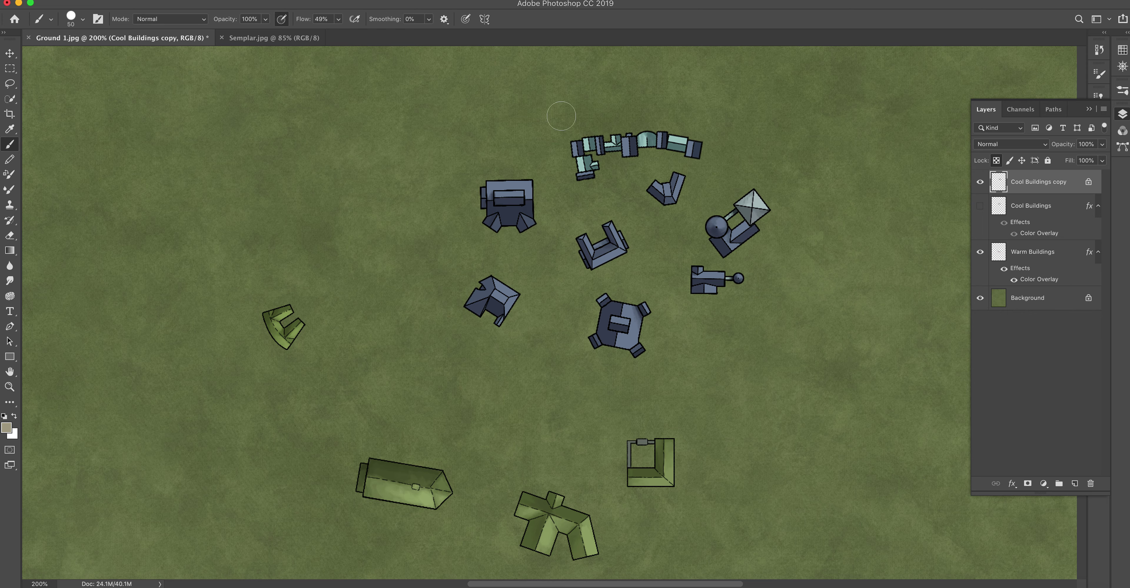
pyautogui.press('space')
pyautogui.moveTo(555, 141); pyautogui.dragTo(439, 174)
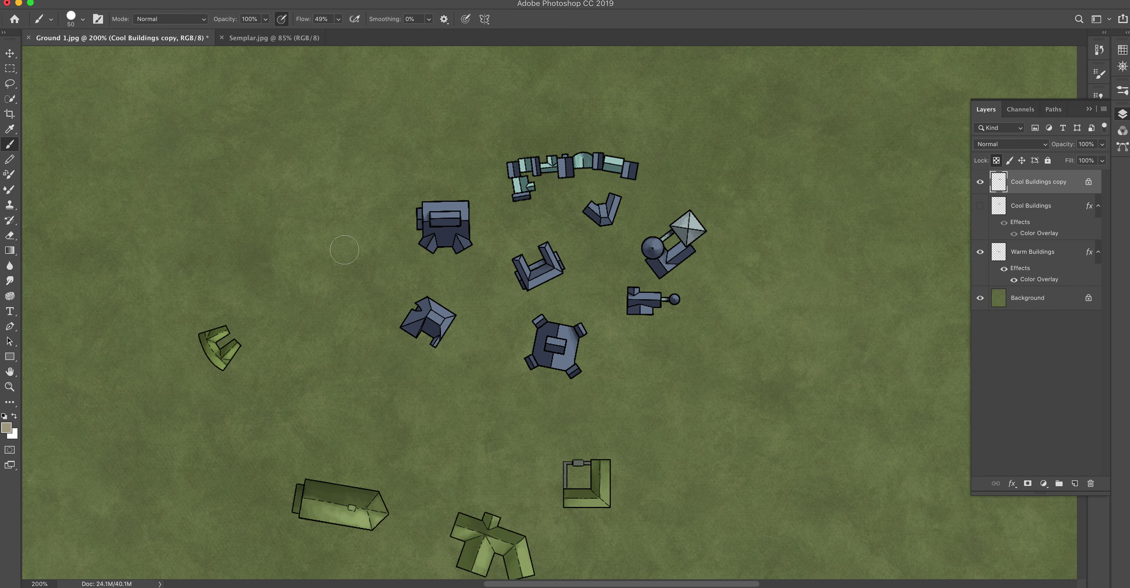
# - Set the foreground colour to the green #40802d
pyautogui.click(6, 428)
pyautogui.click(369, 507)
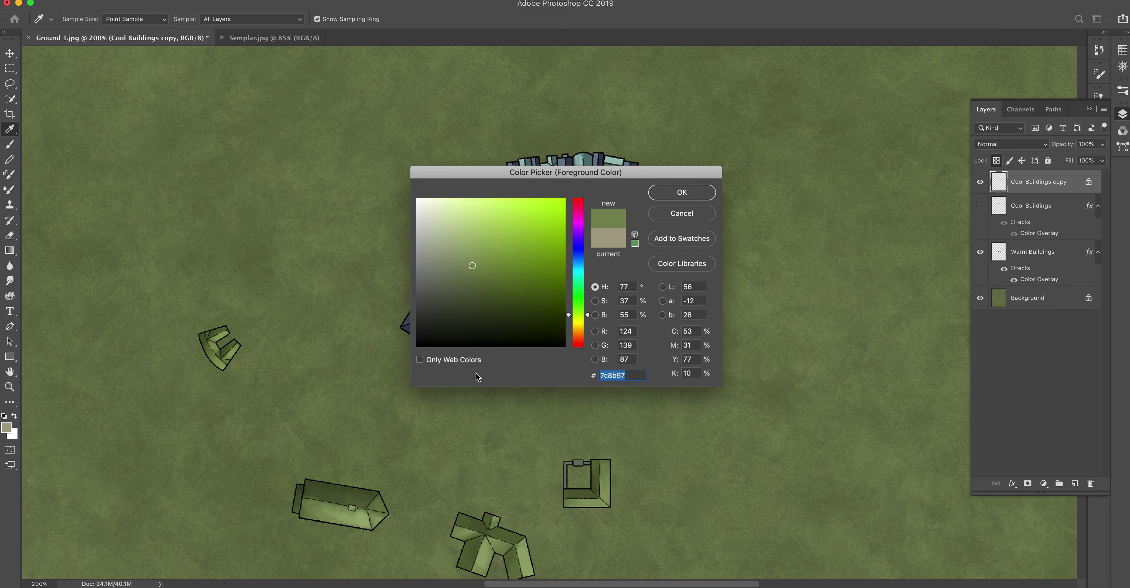
pyautogui.click(513, 272)
pyautogui.click(577, 303)
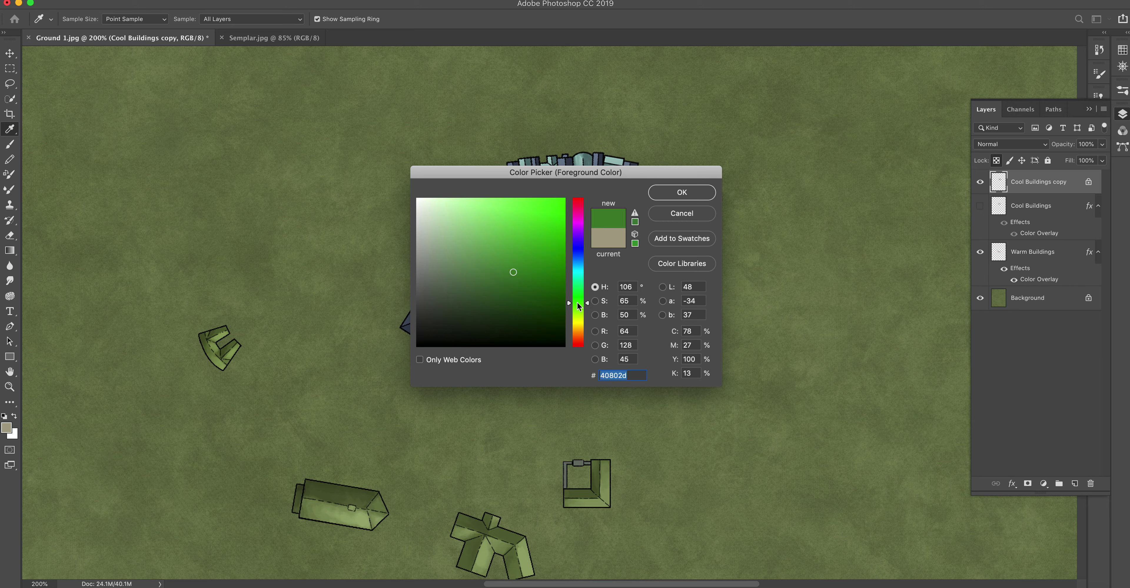
pyautogui.click(686, 194)
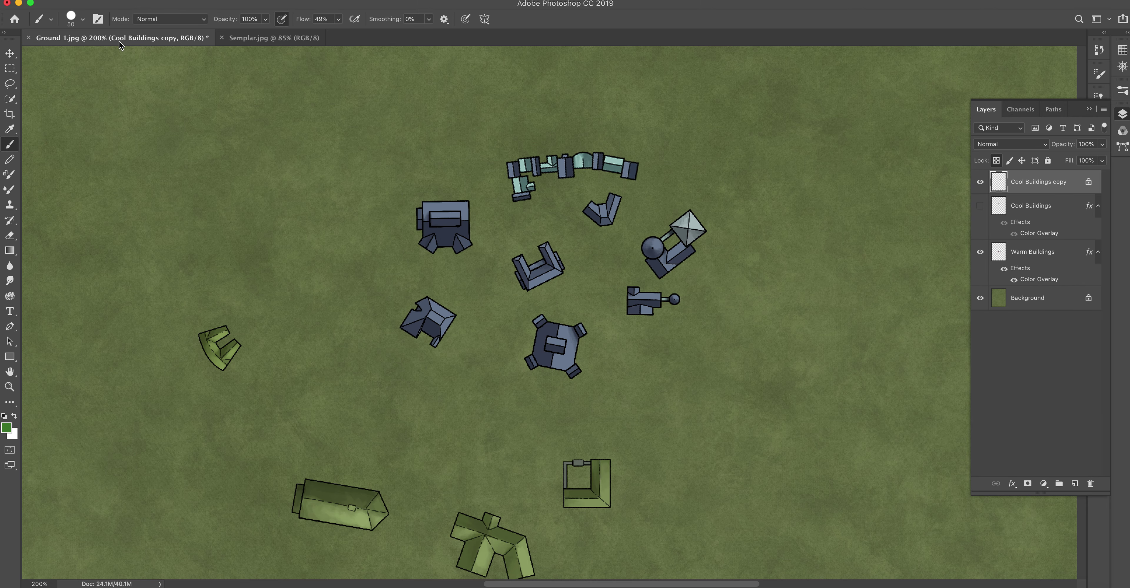
# - Set the brush mode to Hue and paint green over the upper-left building, central U-shaped house, small round-ended building and the curved row's left end
pyautogui.click(158, 23)
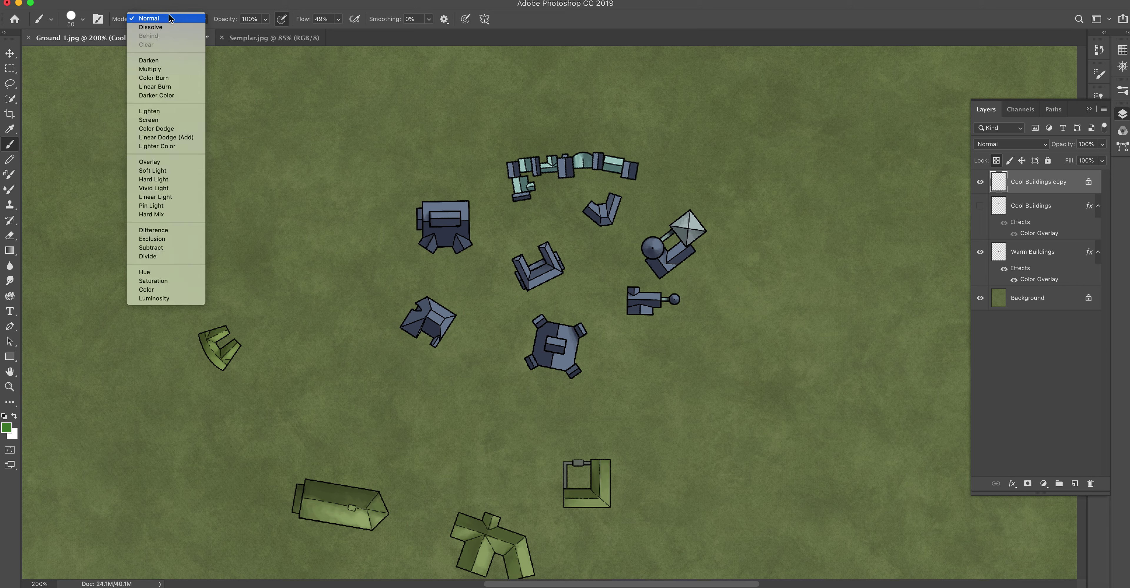
pyautogui.click(154, 272)
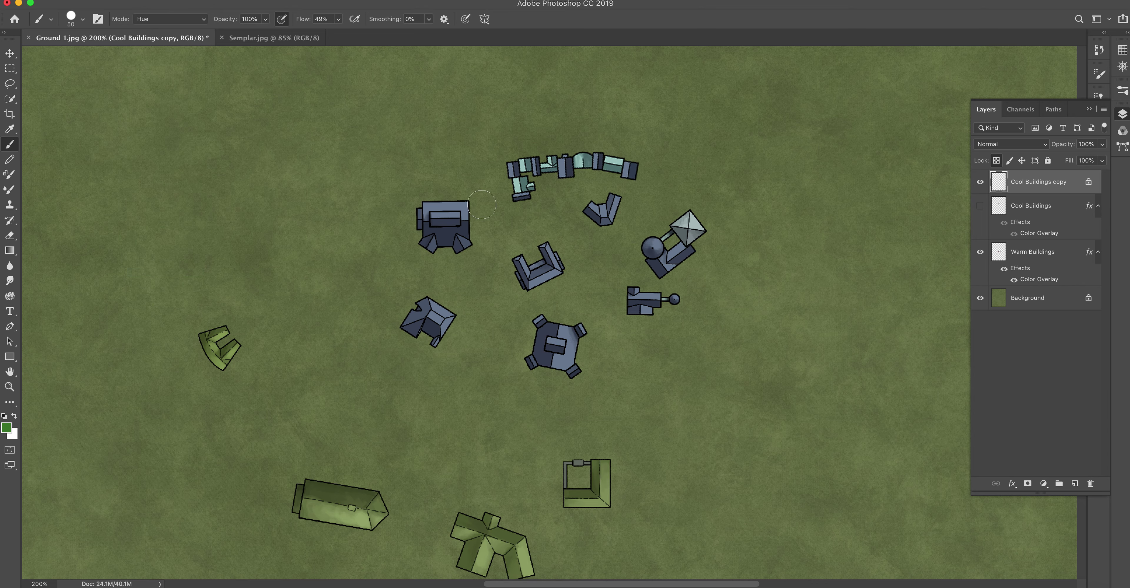
pyautogui.moveTo(482, 204)
pyautogui.mouseDown()
pyautogui.moveTo(426, 222)
pyautogui.moveTo(442, 235)
pyautogui.moveTo(471, 218)
pyautogui.moveTo(422, 257)
pyautogui.moveTo(501, 274)
pyautogui.moveTo(531, 252)
pyautogui.moveTo(533, 274)
pyautogui.moveTo(516, 283)
pyautogui.moveTo(570, 270)
pyautogui.moveTo(516, 180)
pyautogui.mouseUp()
pyautogui.moveTo(616, 271)
pyautogui.mouseDown()
pyautogui.moveTo(629, 292)
pyautogui.moveTo(680, 306)
pyautogui.moveTo(596, 310)
pyautogui.moveTo(675, 306)
pyautogui.mouseUp()
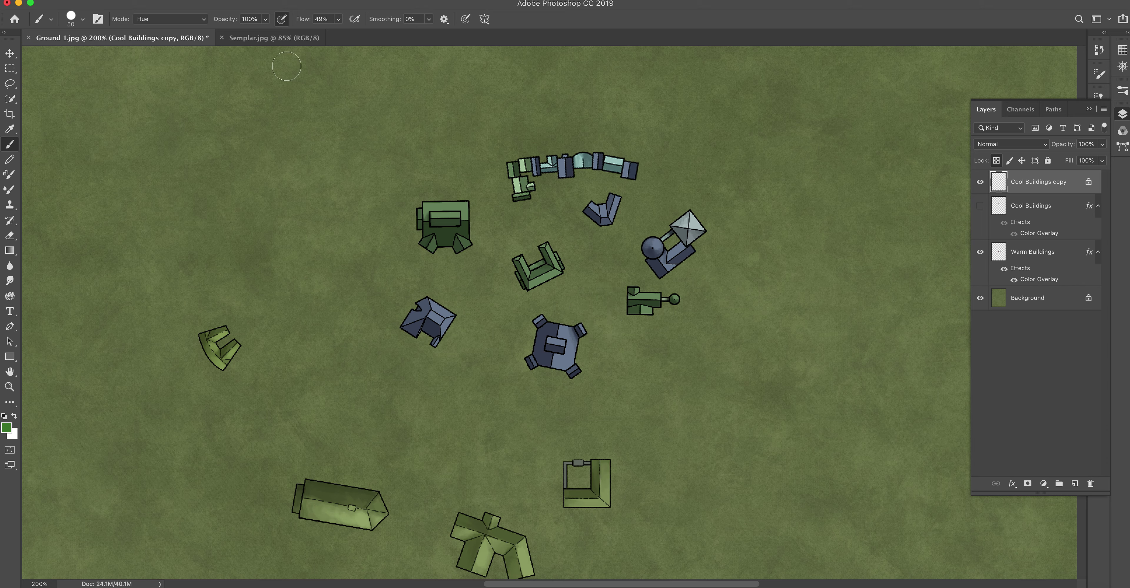
# - Lower the brush opacity and tint the blue house below the upper-left building and the right end of the curved row
pyautogui.moveTo(226, 19); pyautogui.dragTo(196, 31)
pyautogui.moveTo(461, 317)
pyautogui.mouseDown()
pyautogui.moveTo(431, 297)
pyautogui.moveTo(405, 319)
pyautogui.moveTo(432, 333)
pyautogui.moveTo(447, 318)
pyautogui.moveTo(410, 345)
pyautogui.mouseUp()
pyautogui.moveTo(635, 177)
pyautogui.mouseDown()
pyautogui.moveTo(625, 157)
pyautogui.moveTo(594, 178)
pyautogui.moveTo(514, 193)
pyautogui.moveTo(532, 192)
pyautogui.mouseUp()
pyautogui.press('z')
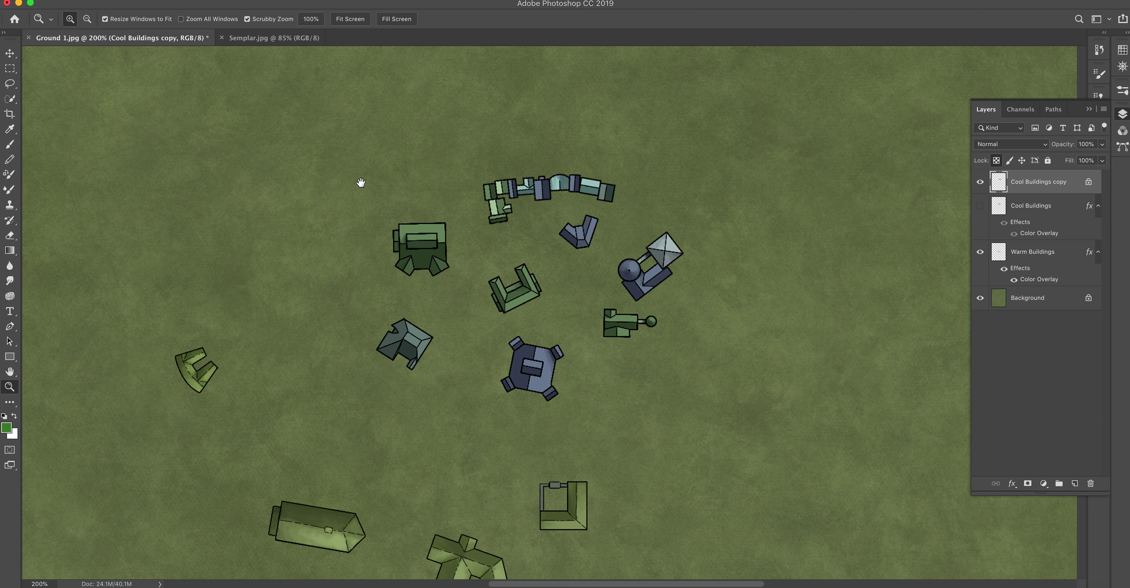
pyautogui.moveTo(361, 182); pyautogui.dragTo(516, 194)
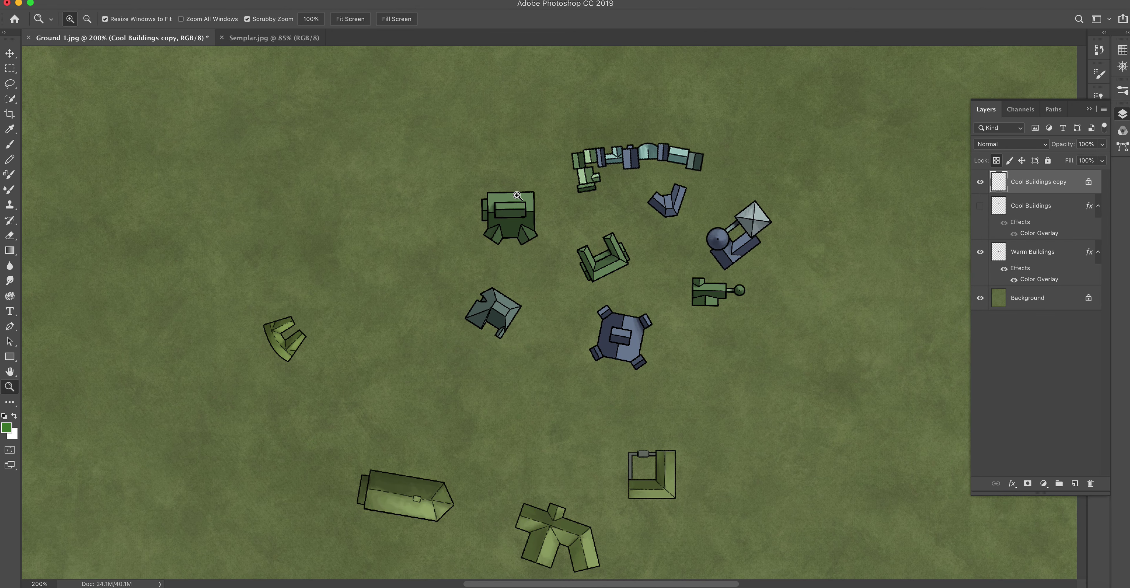